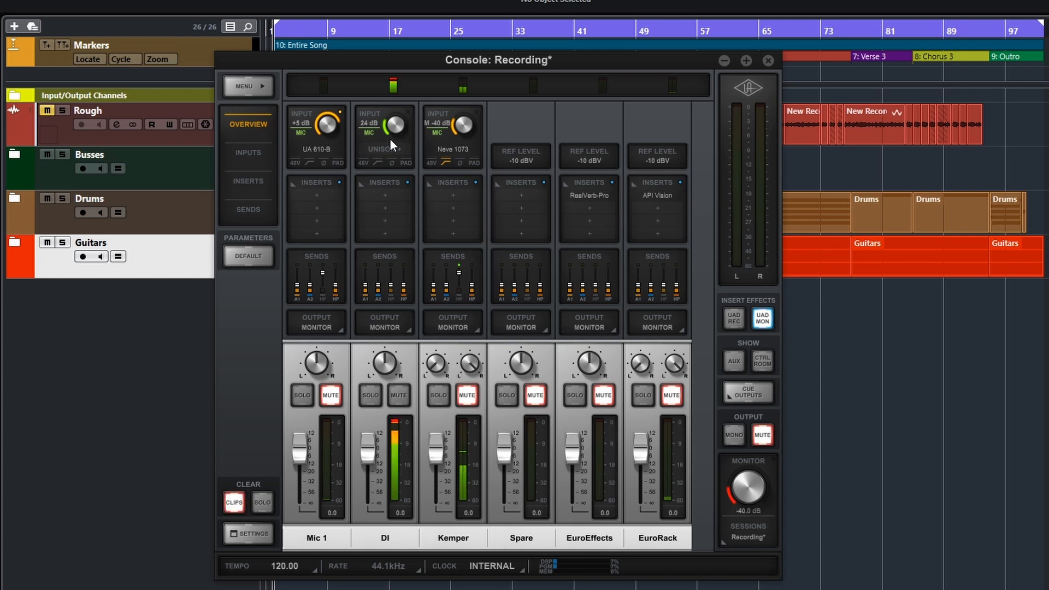
Enable the pad on the DI channel and set its input gain to 34 dB.
left_click_drag(396, 128, 394, 145)
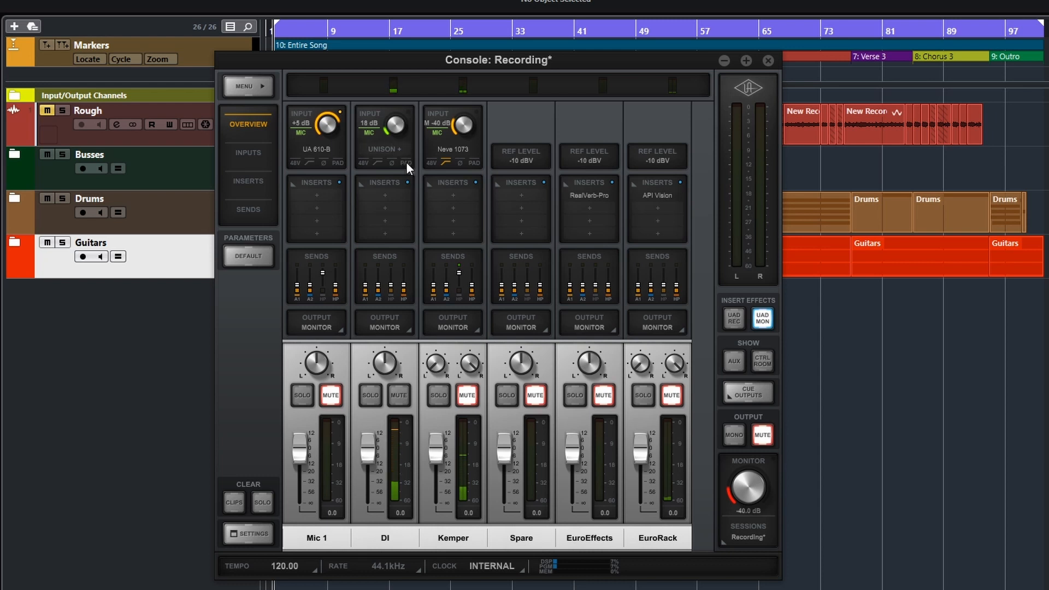
left_click_drag(392, 129, 393, 111)
scroll(396, 125, "up", 2)
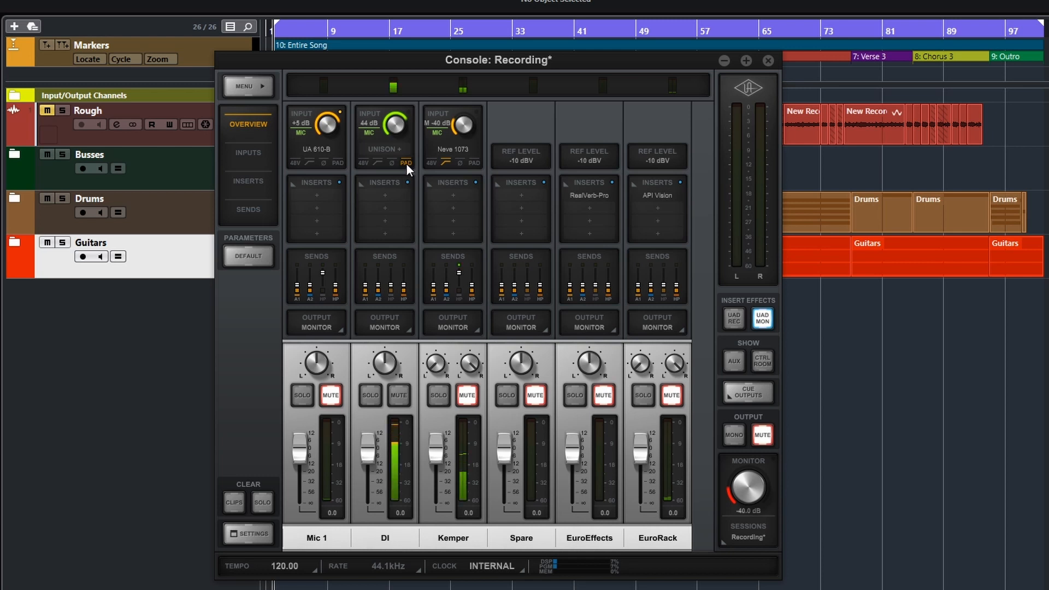
left_click_drag(385, 123, 386, 133)
left_click_drag(394, 129, 396, 139)
left_click_drag(401, 122, 398, 139)
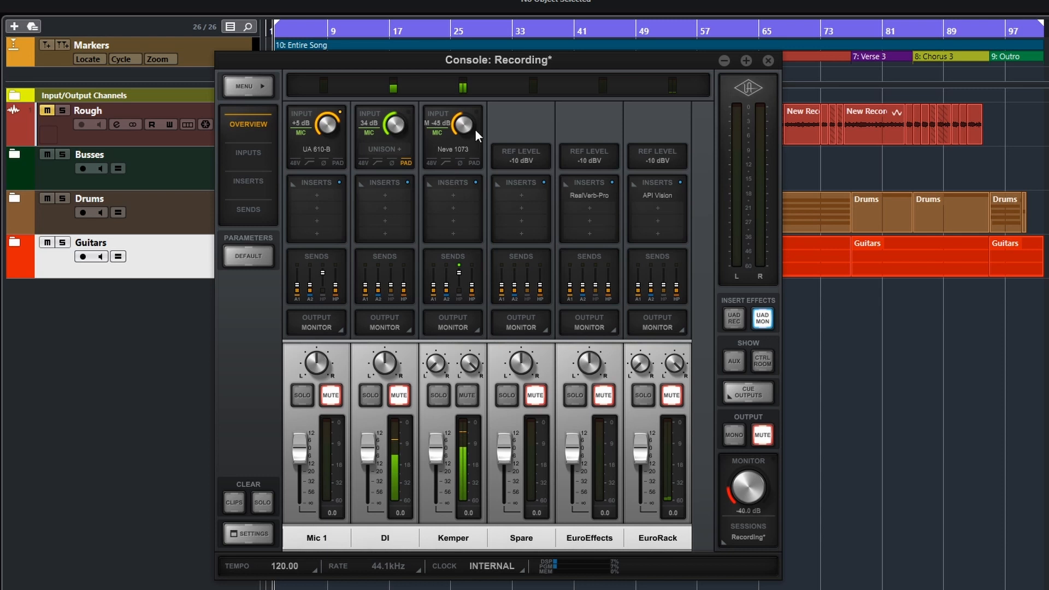
Set the Kemper channel's Neve 1073 input gain to -40 dB and mute the DI channel.
mouse_move(451, 155)
scroll(460, 131, "up", 5)
left_click(397, 401)
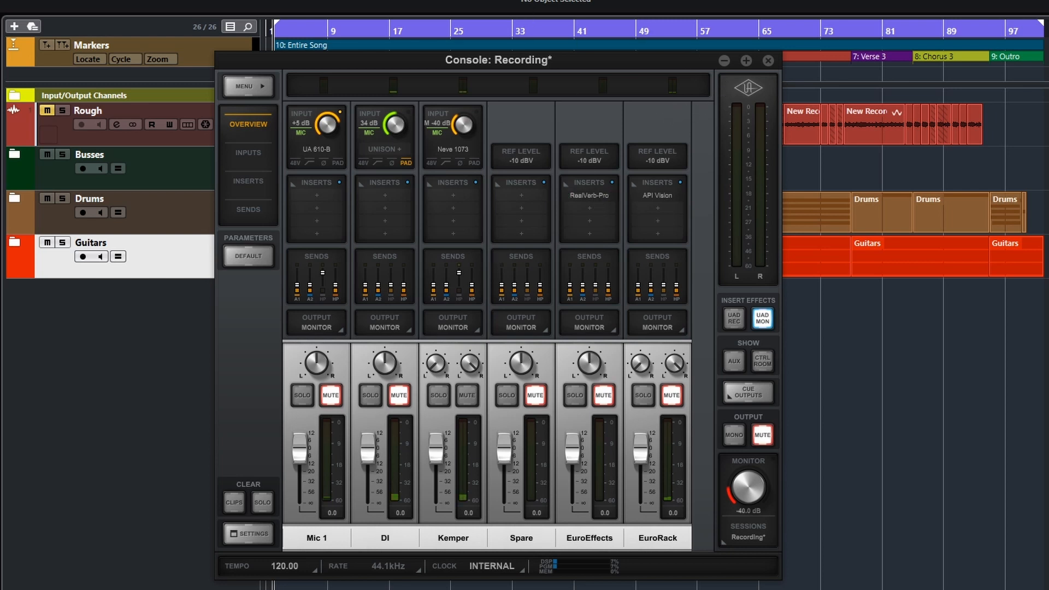
Switch to Cubase and add a stereo audio track named Bass Amp with Kemper as its input and BassBuss as its output.
left_click(516, 2)
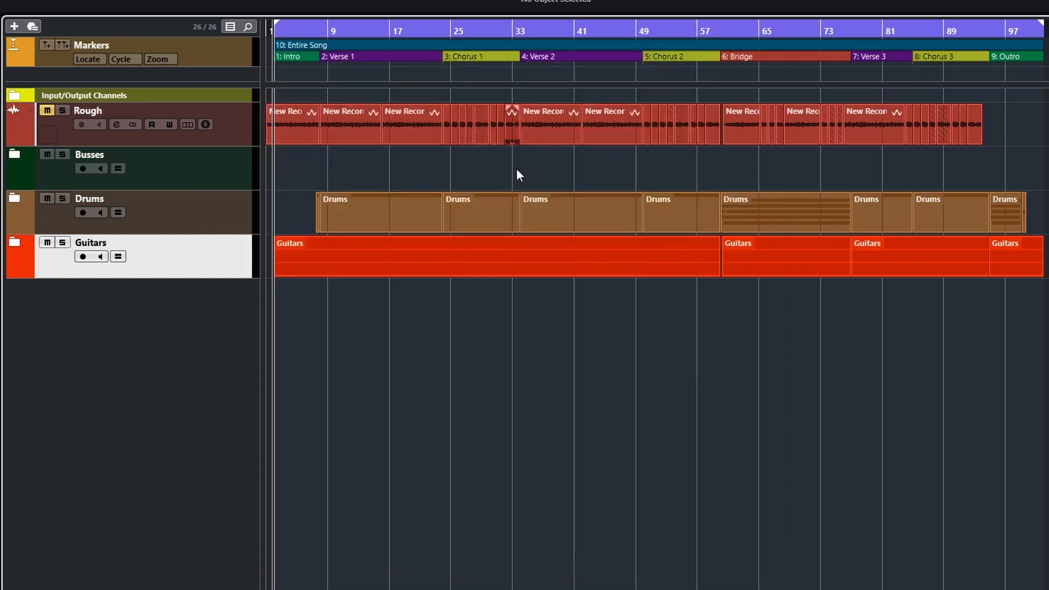
left_click(15, 27)
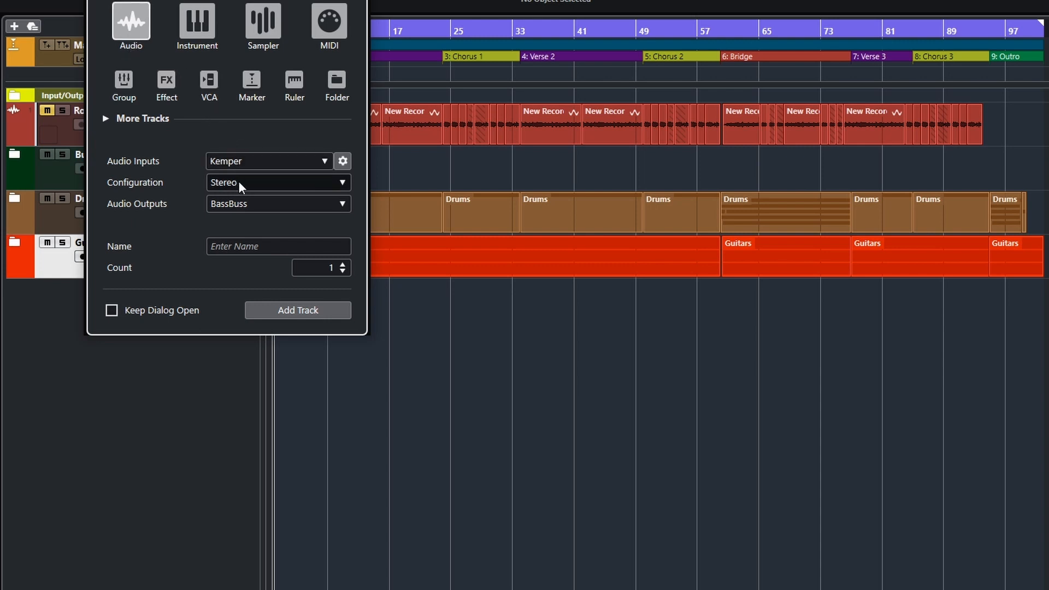
left_click(299, 161)
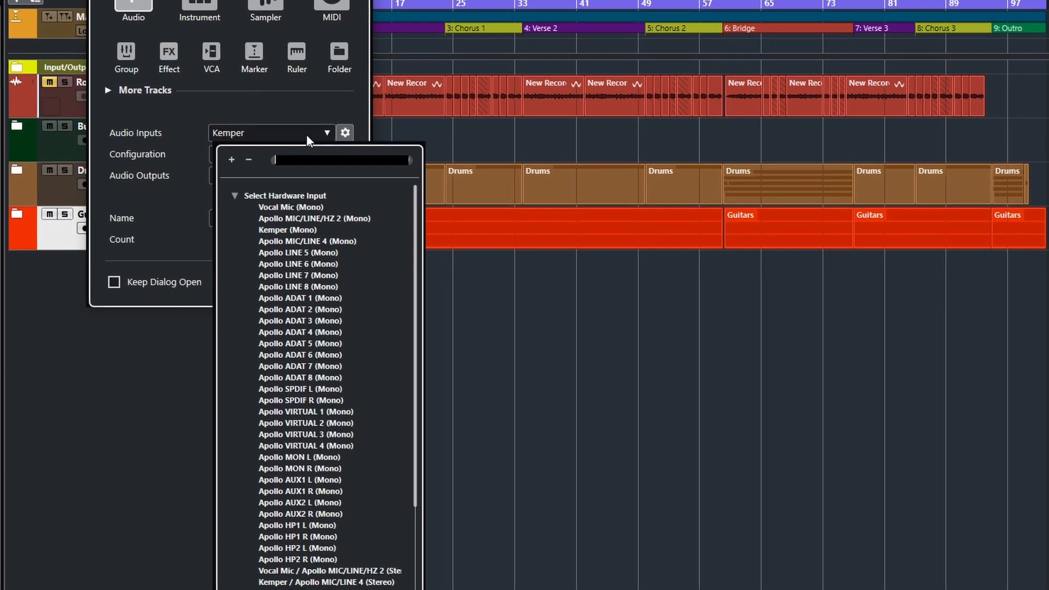
scroll(338, 338, "down", 5)
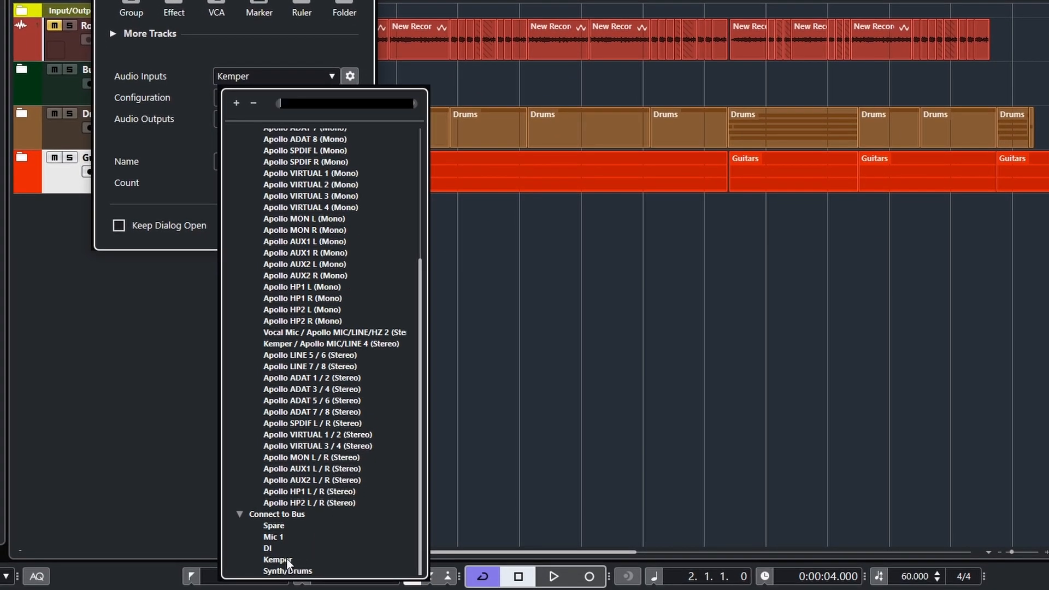
left_click(286, 559)
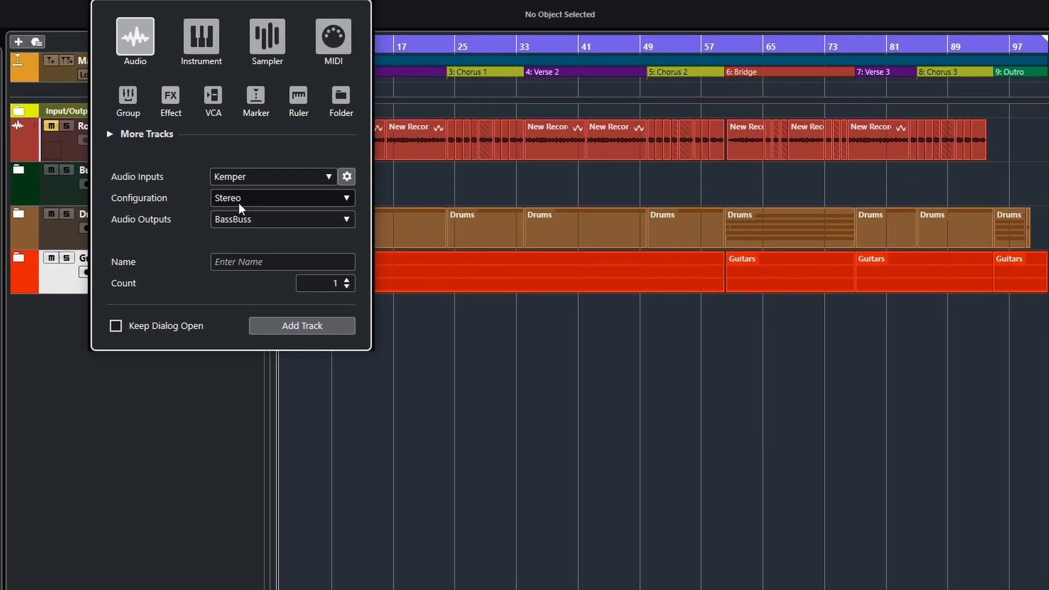
left_click(238, 199)
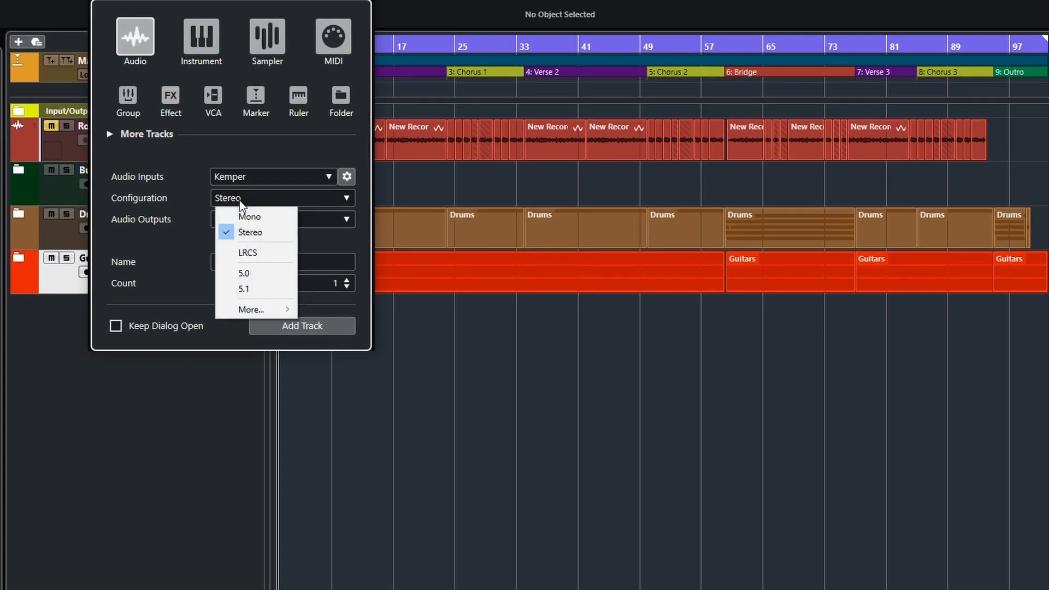
left_click(258, 228)
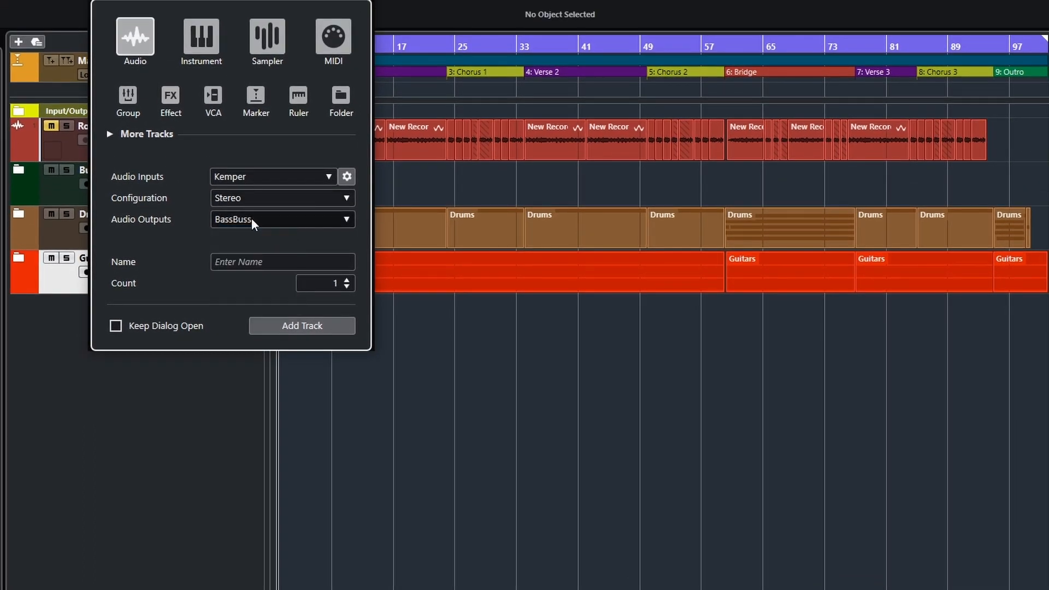
left_click(251, 219)
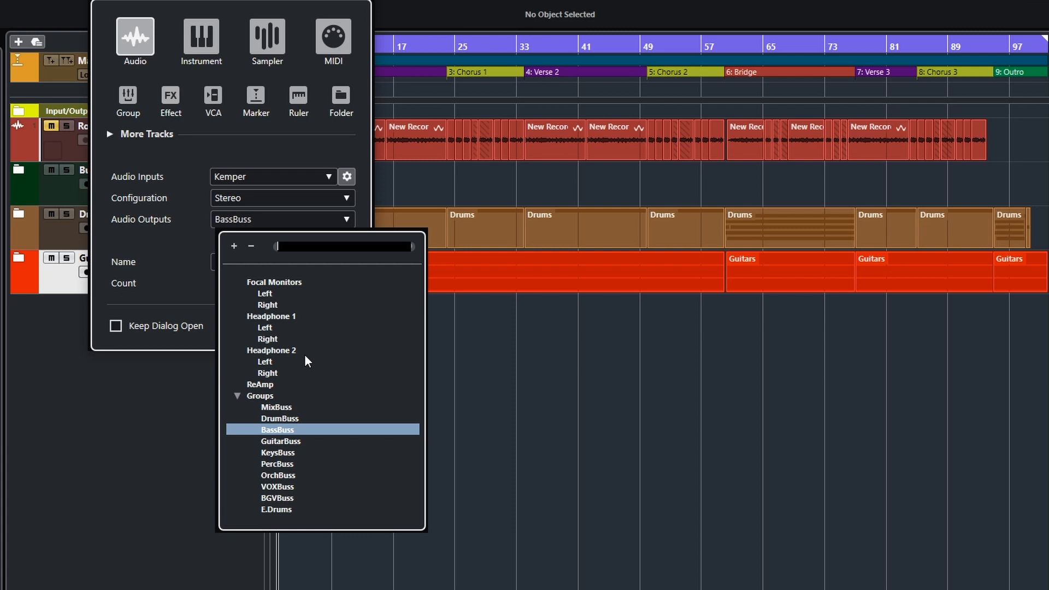
left_click(291, 432)
left_click(241, 263)
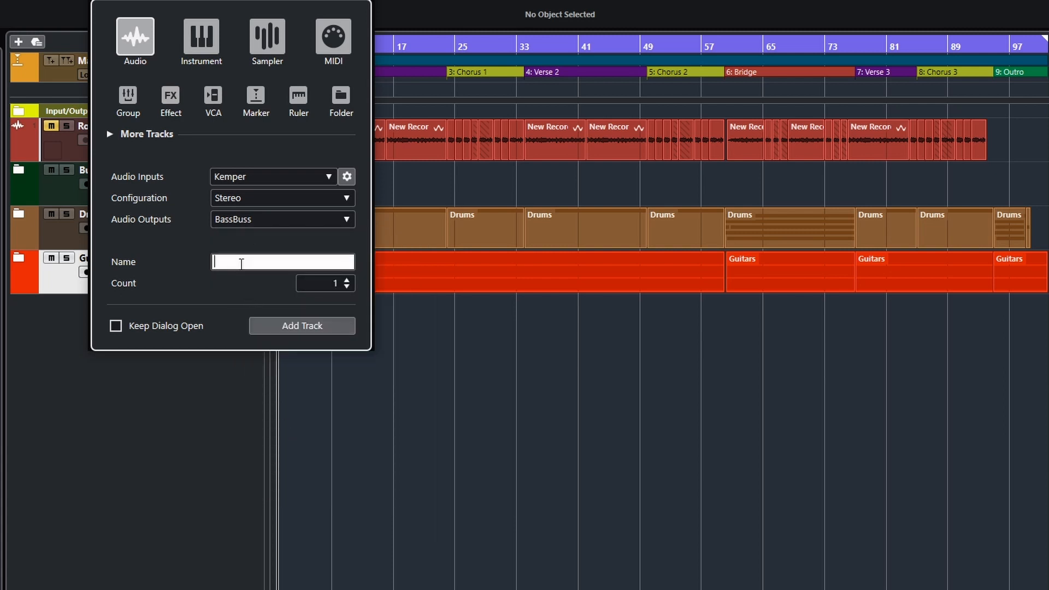
type("Bass Amp")
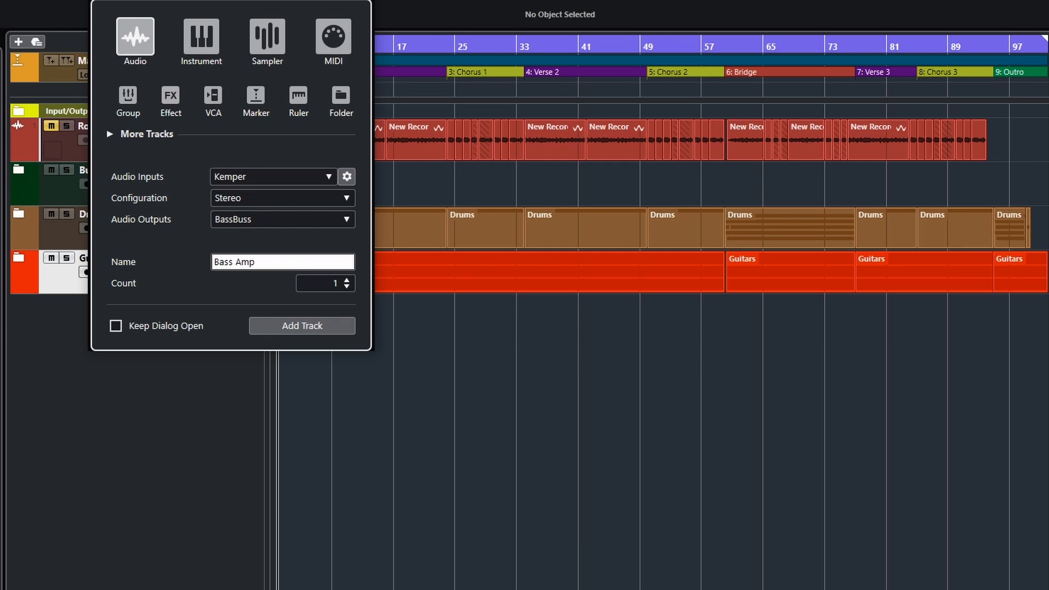
left_click(310, 328)
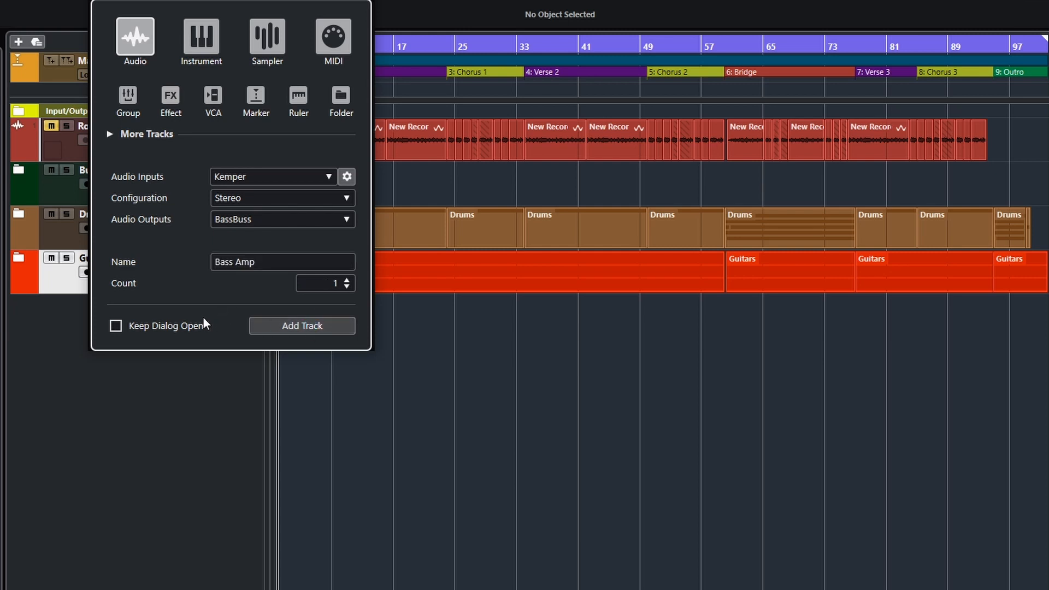
Color the Bass Amp track cyan.
left_click(28, 326)
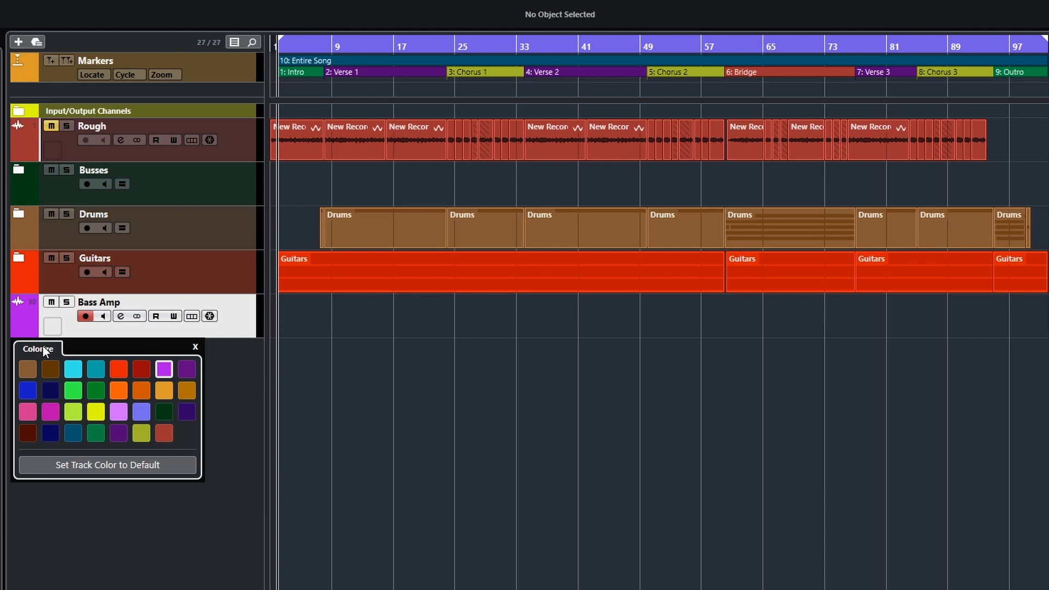
left_click(76, 370)
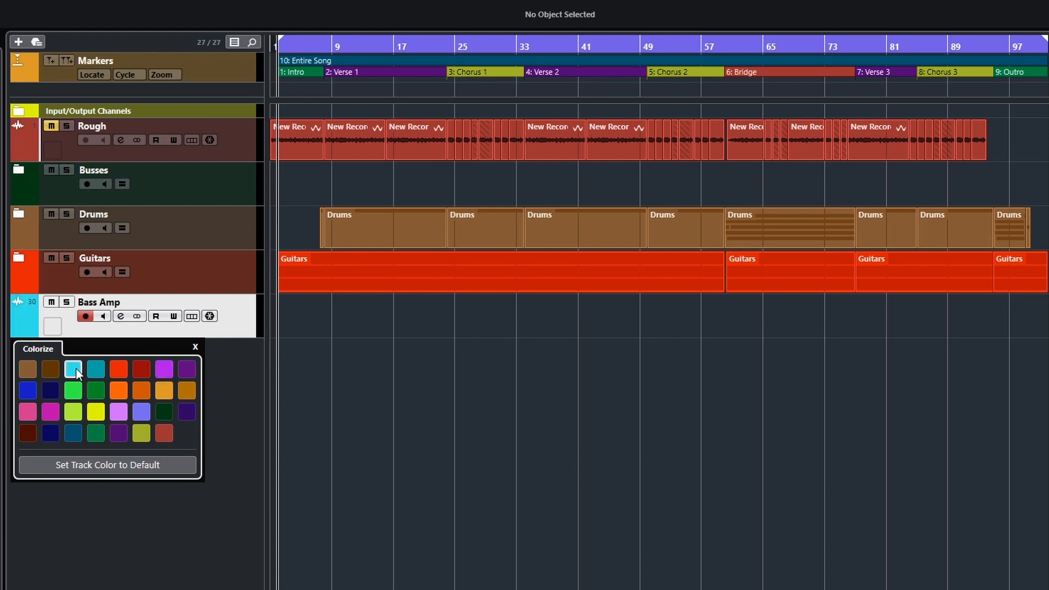
left_click(193, 347)
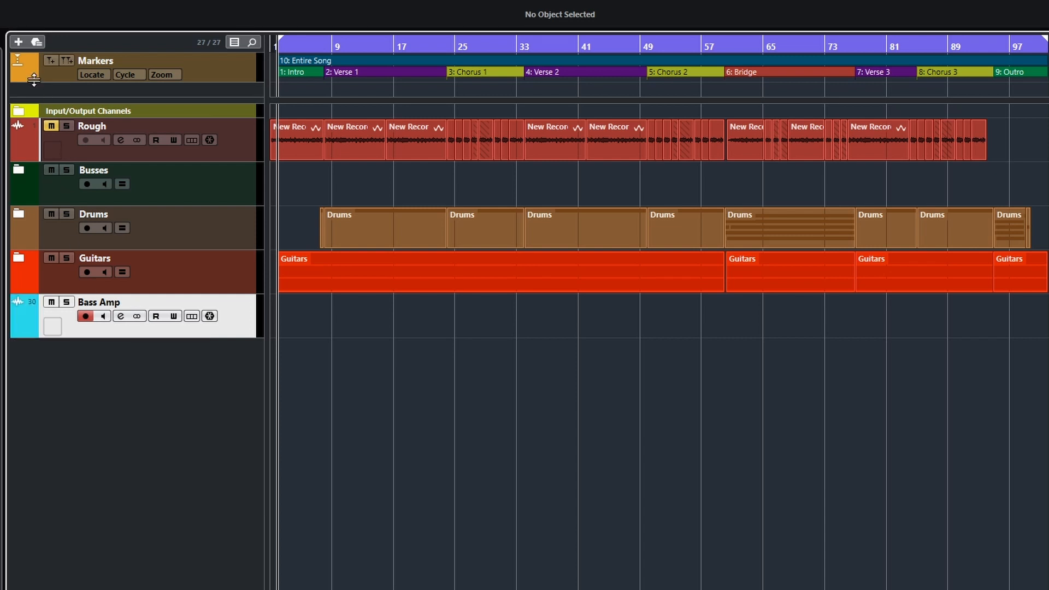
Add a mono audio track named Bass DI with DI as its input and BassBuss as its output.
left_click(19, 42)
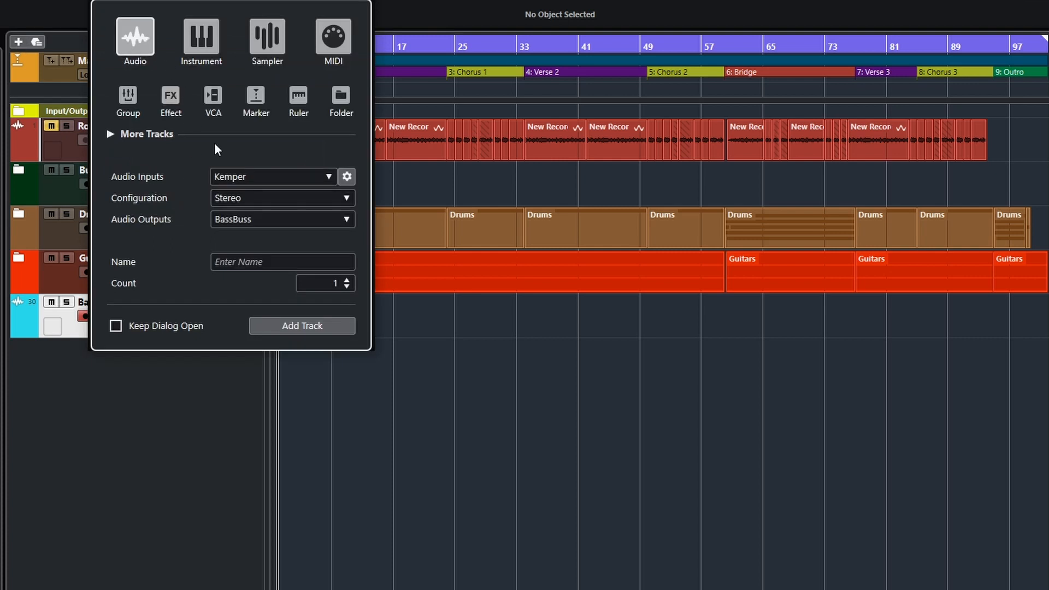
left_click(241, 182)
scroll(290, 463, "down", 5)
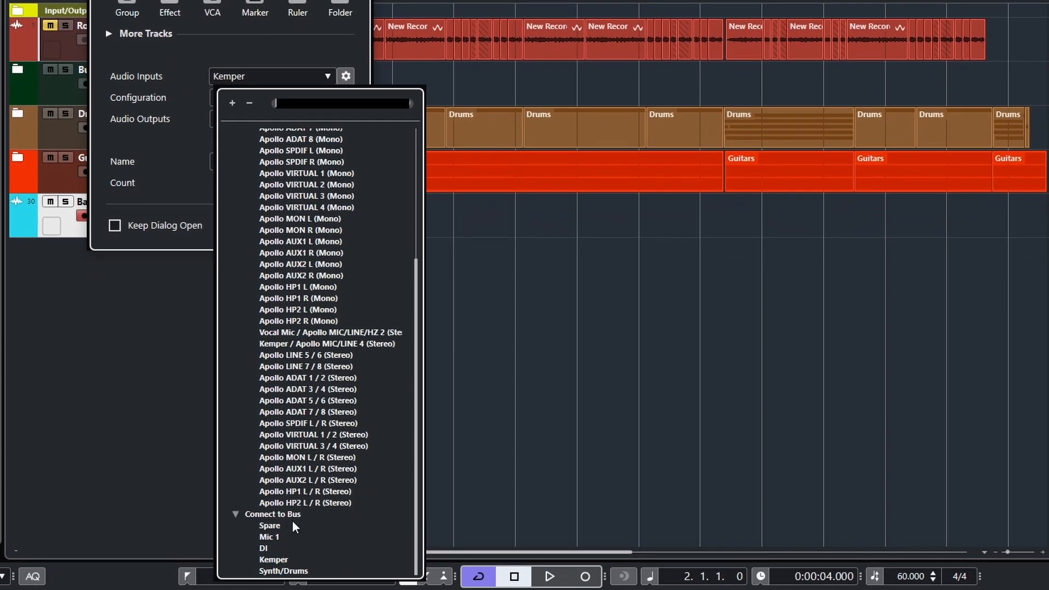
left_click(264, 547)
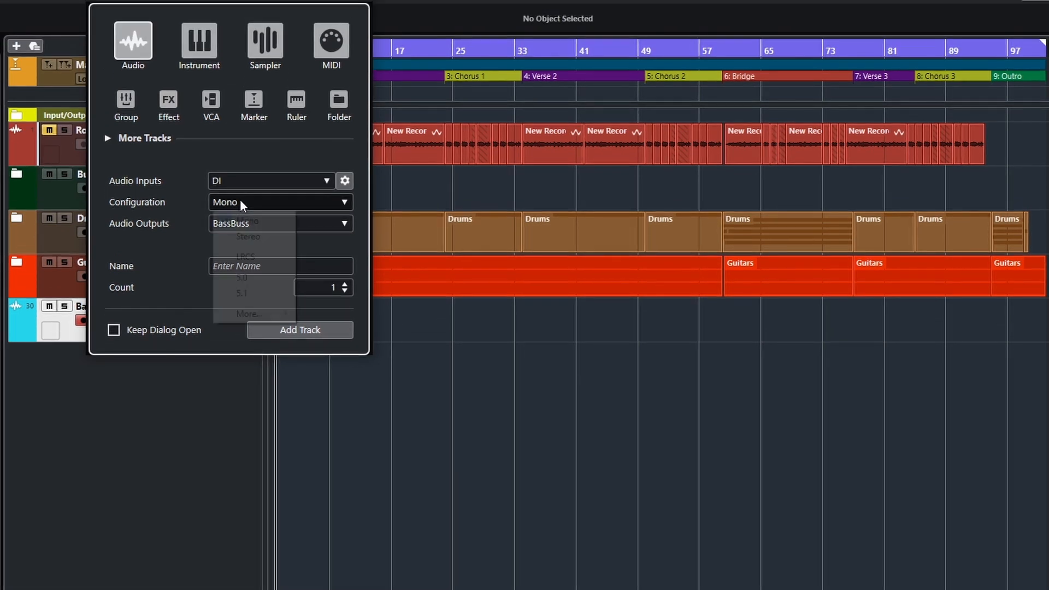
left_click(240, 96)
left_click(251, 220)
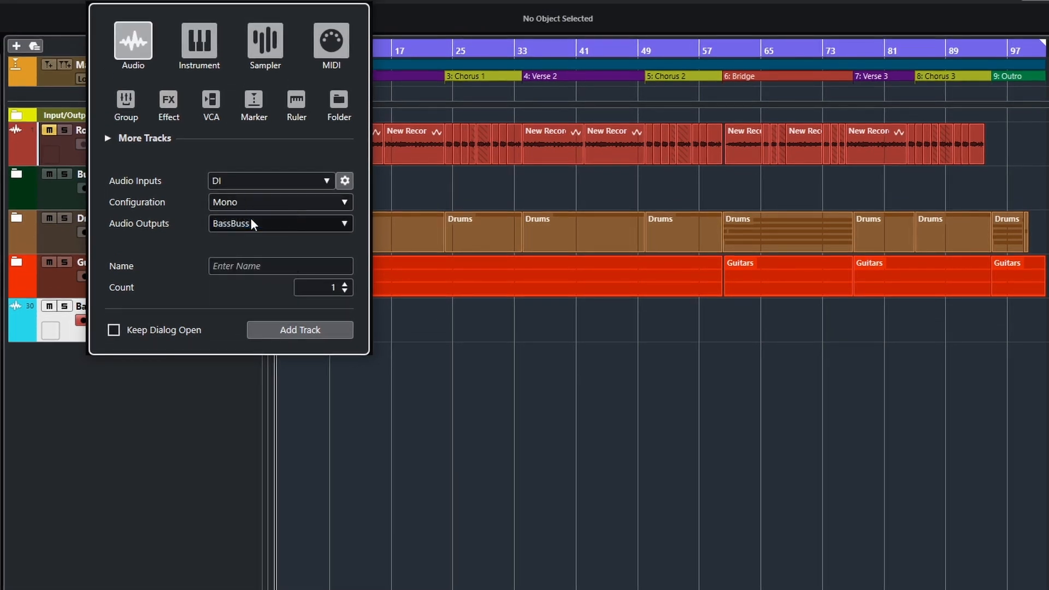
left_click(257, 267)
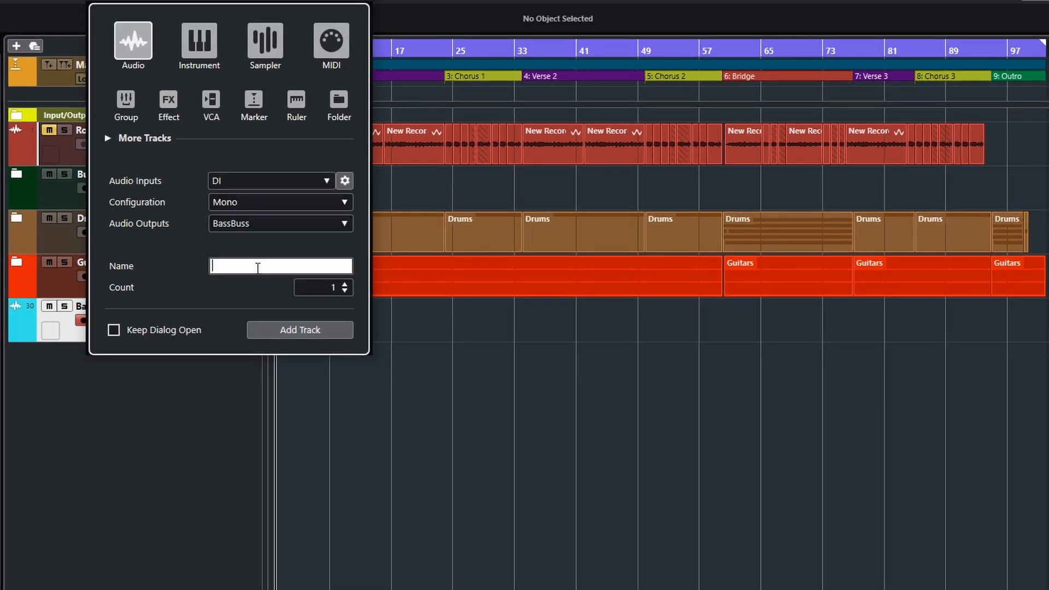
type("Bass DI")
left_click(311, 330)
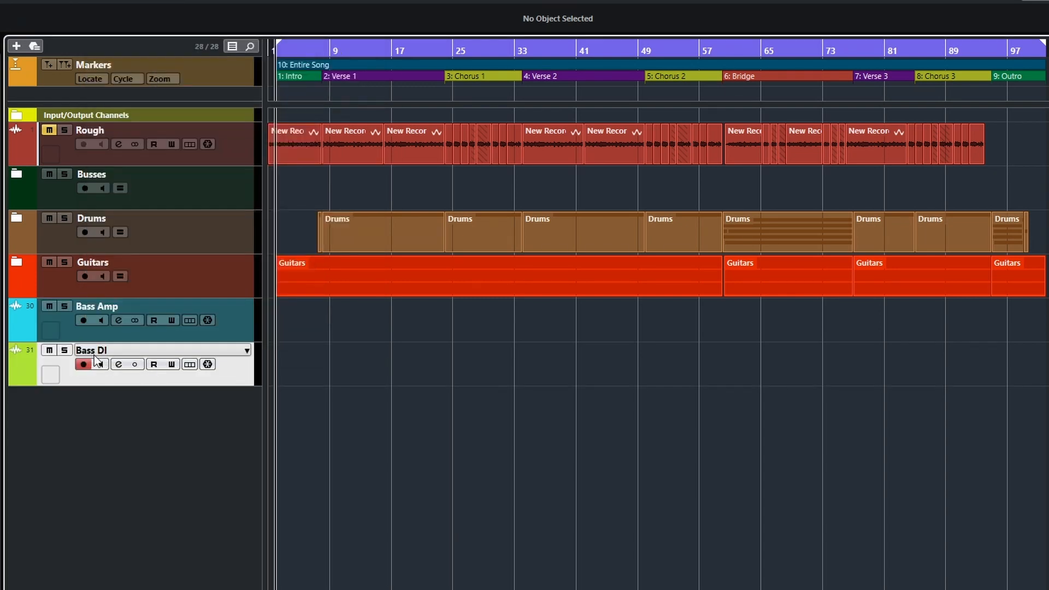
Check the Bass Amp input signal in its channel settings with monitoring on, and turn monitoring off again.
left_click(107, 322)
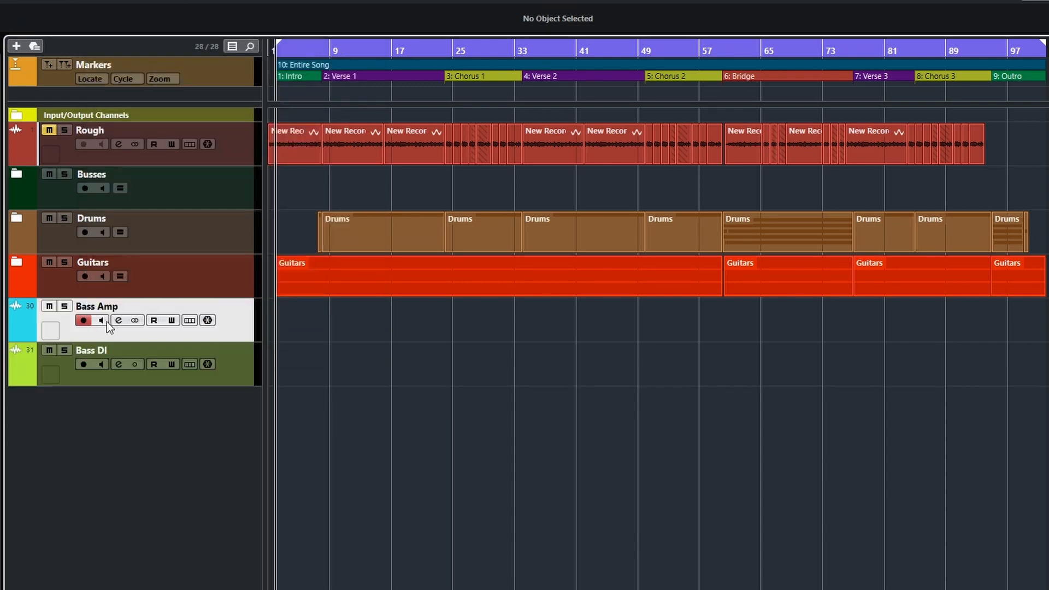
left_click(103, 322)
left_click(117, 320)
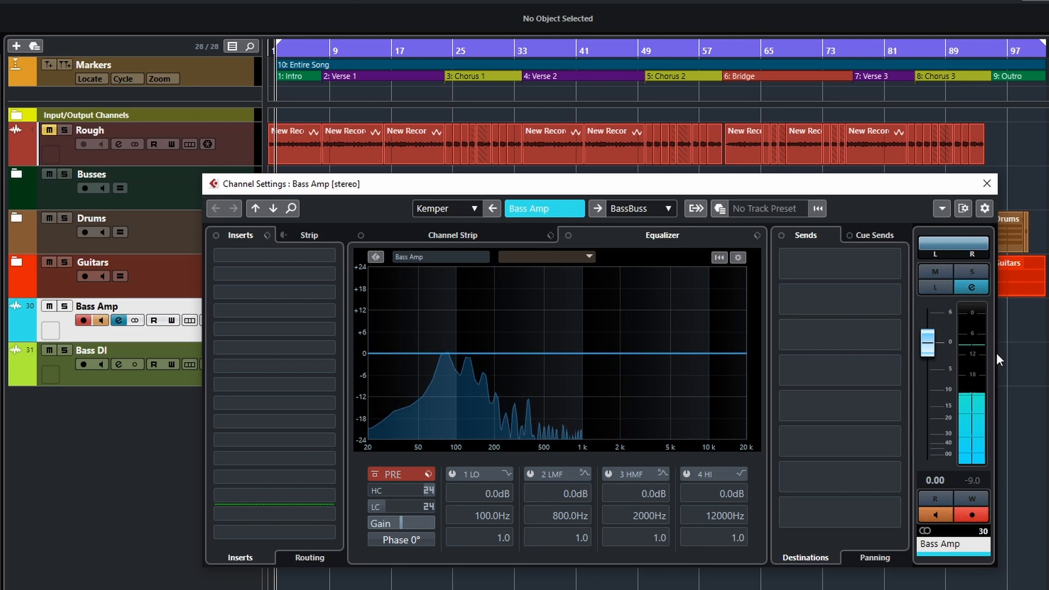
left_click(936, 511)
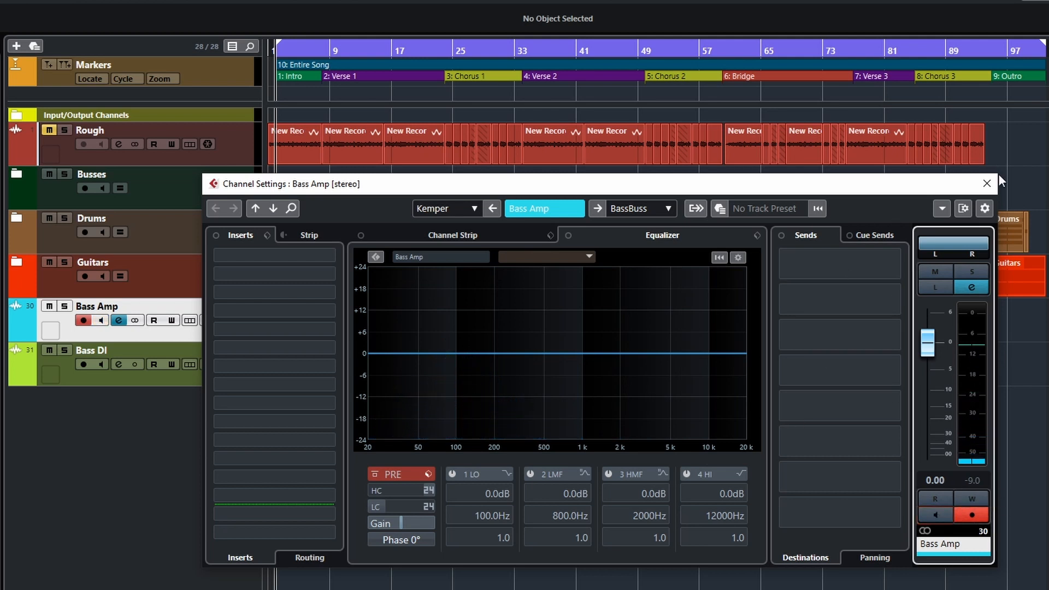
left_click(987, 184)
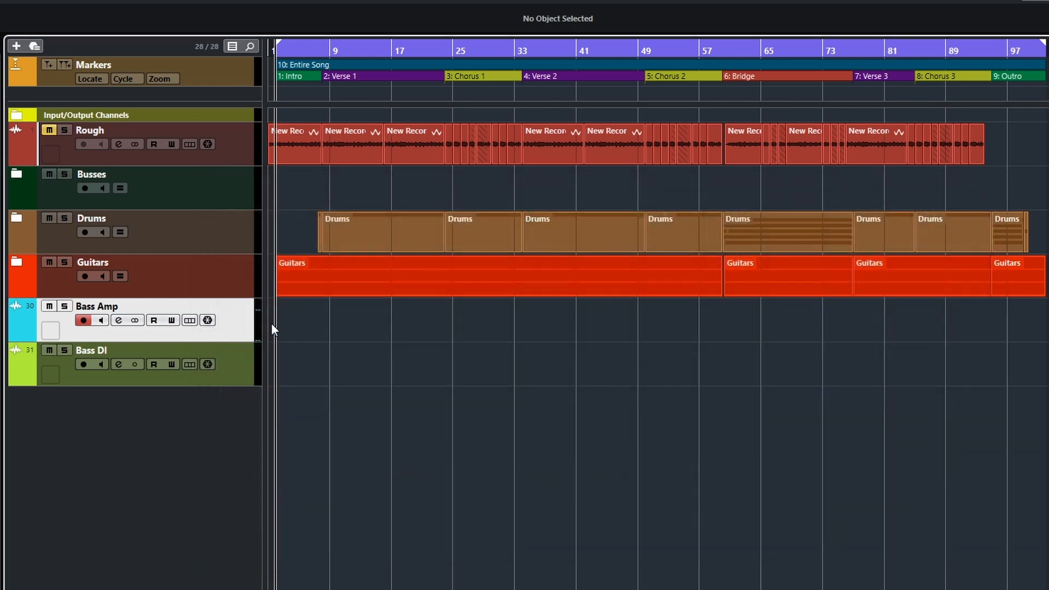
Color the Bass DI track cyan to match the Bass Amp track.
left_click(241, 377)
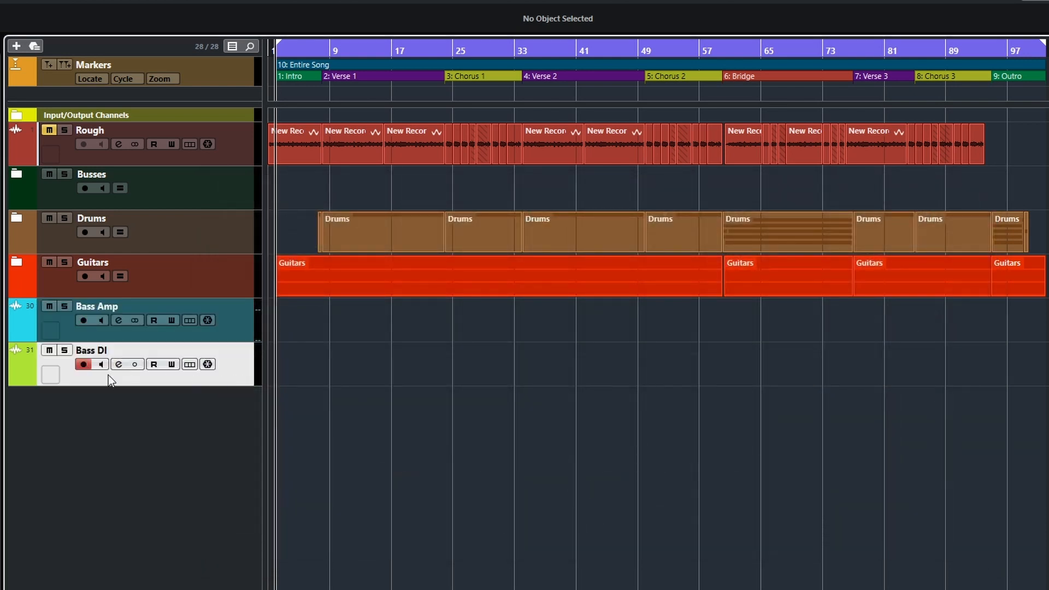
left_click(31, 379)
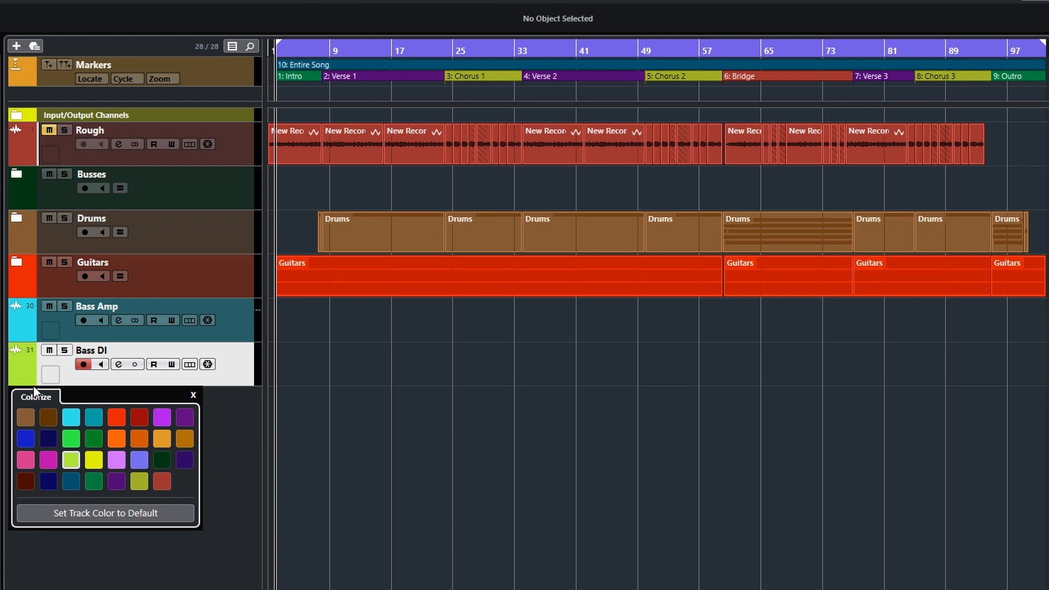
left_click(81, 416)
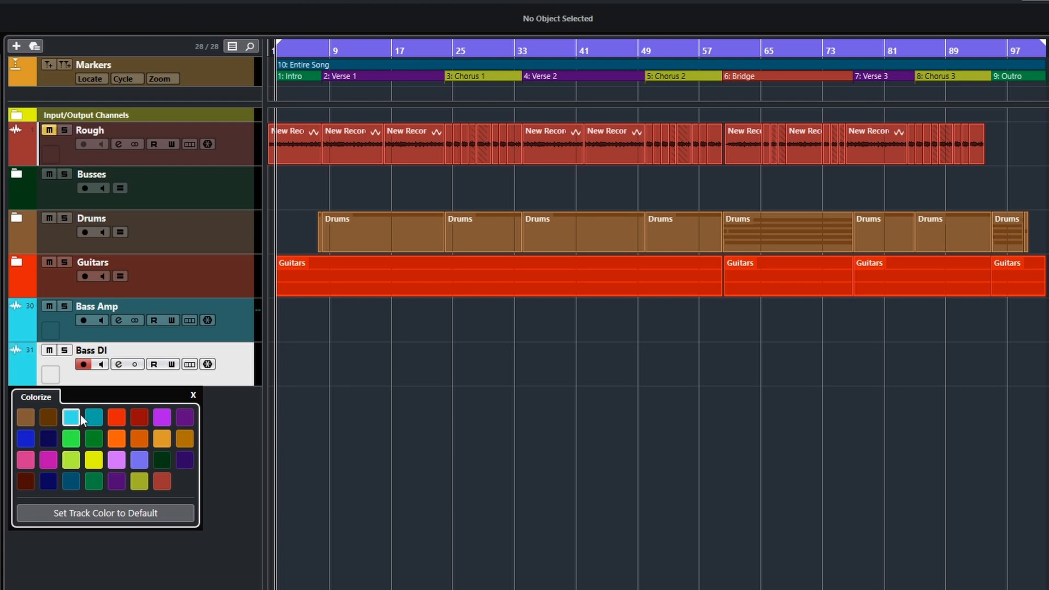
left_click(193, 395)
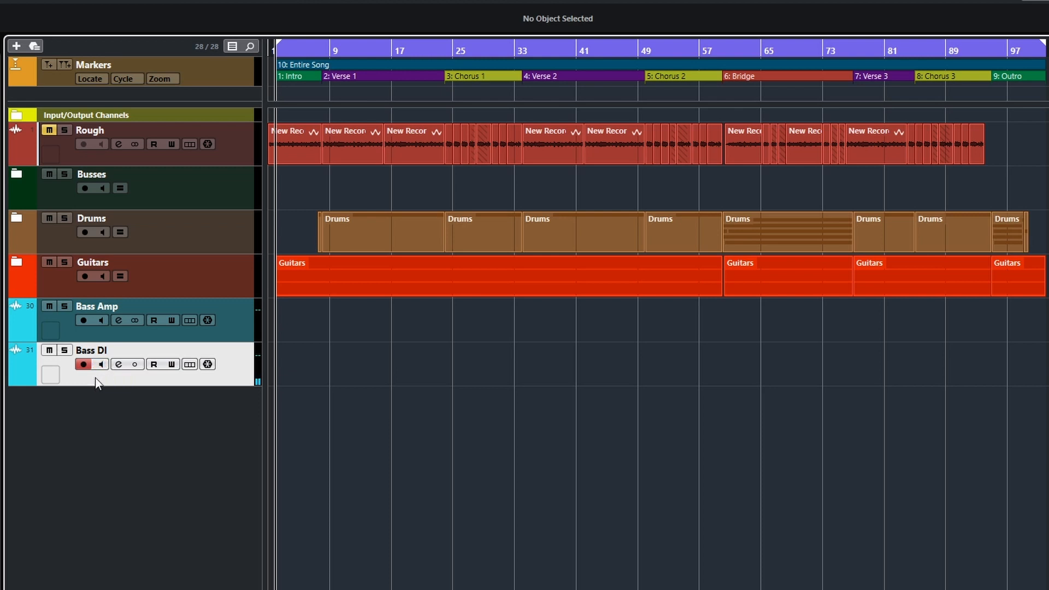
Select the Bass Amp and Bass DI tracks together, arming both for recording.
left_click(103, 364)
left_click(234, 329, "ctrl")
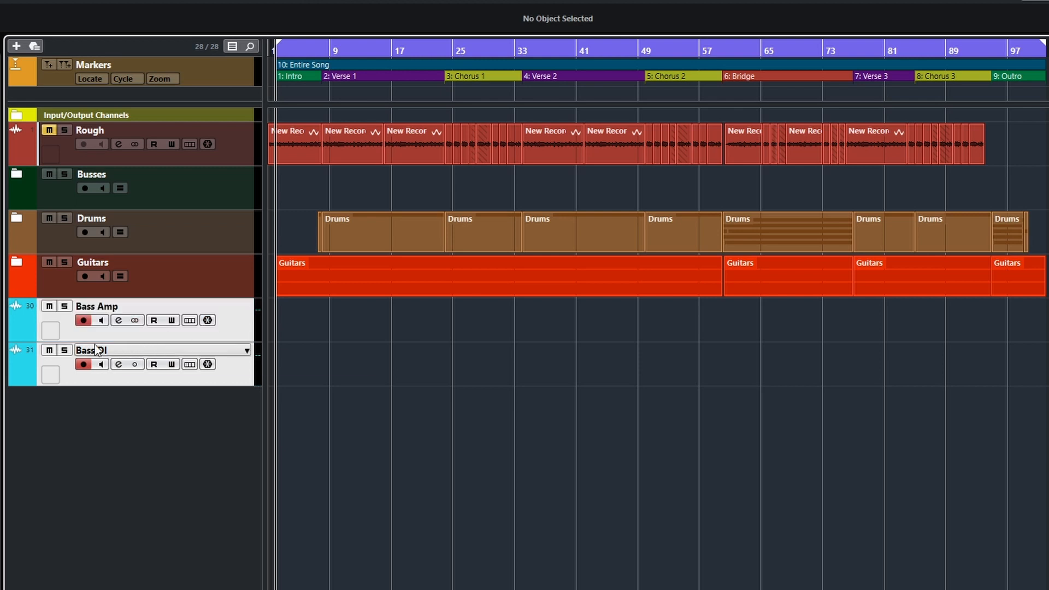